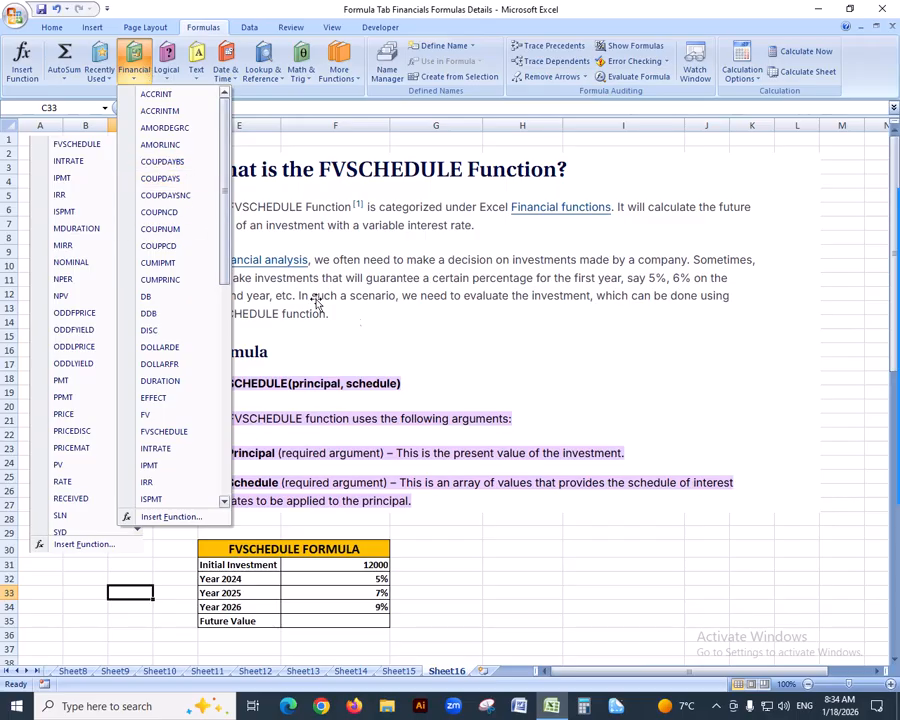
Calculate the future value in F35 with =FVSCHEDULE(F31,F32:F34), using the initial investment and the three yearly rates
left_click(386, 536)
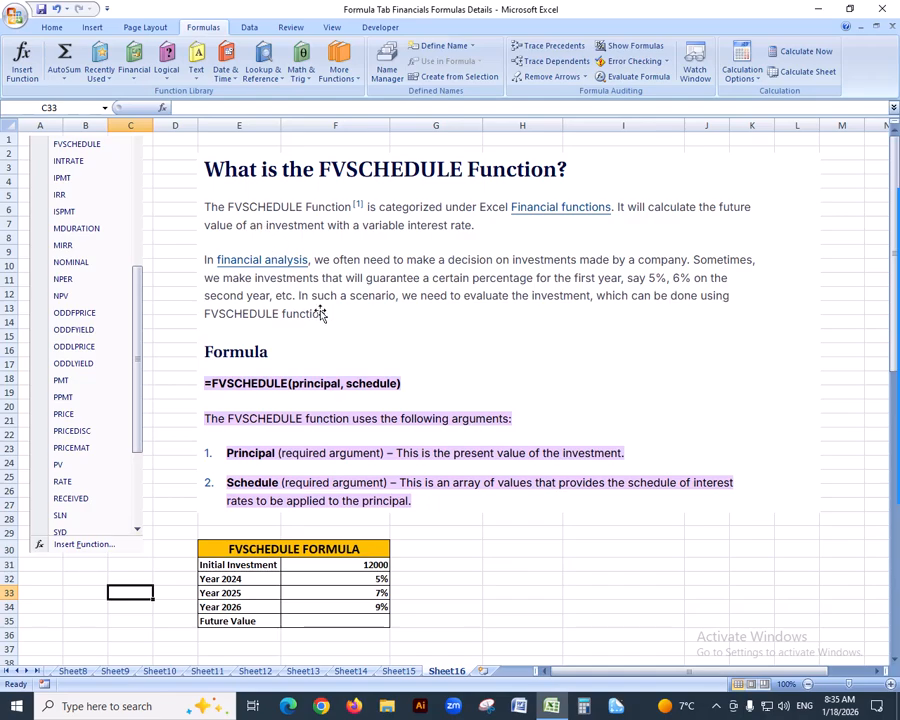
scroll(386, 398, "down", 2)
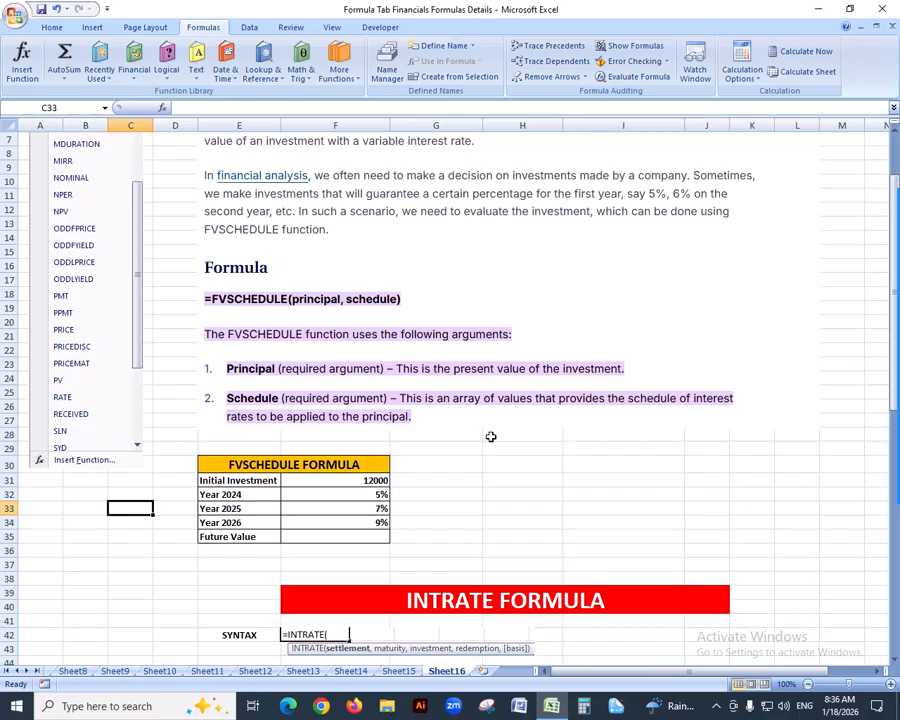
scroll(400, 431, "down", 1)
scroll(400, 431, "down", 1)
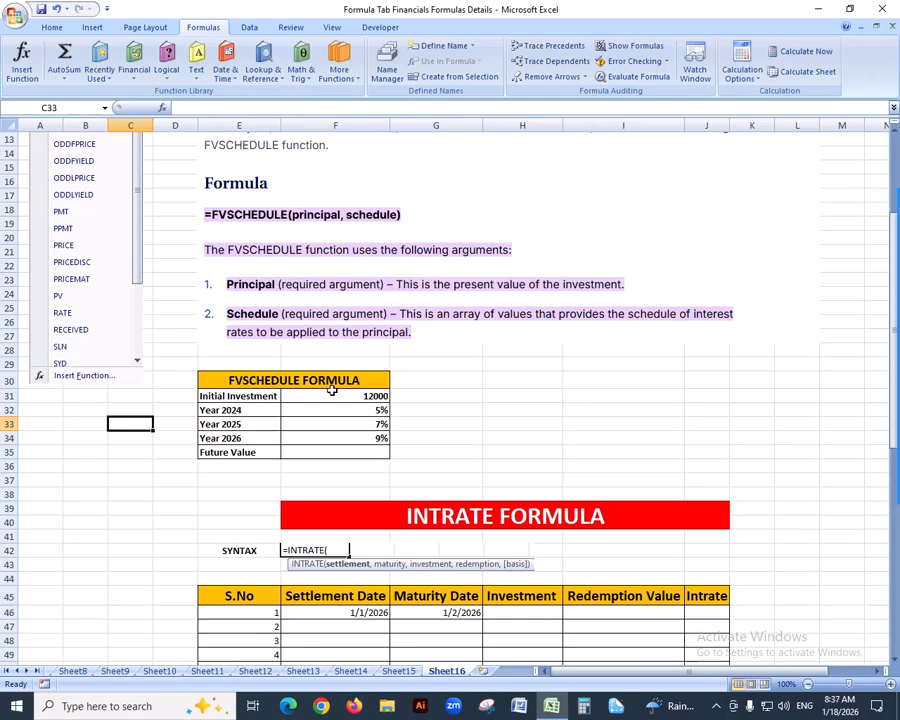
left_click(297, 450)
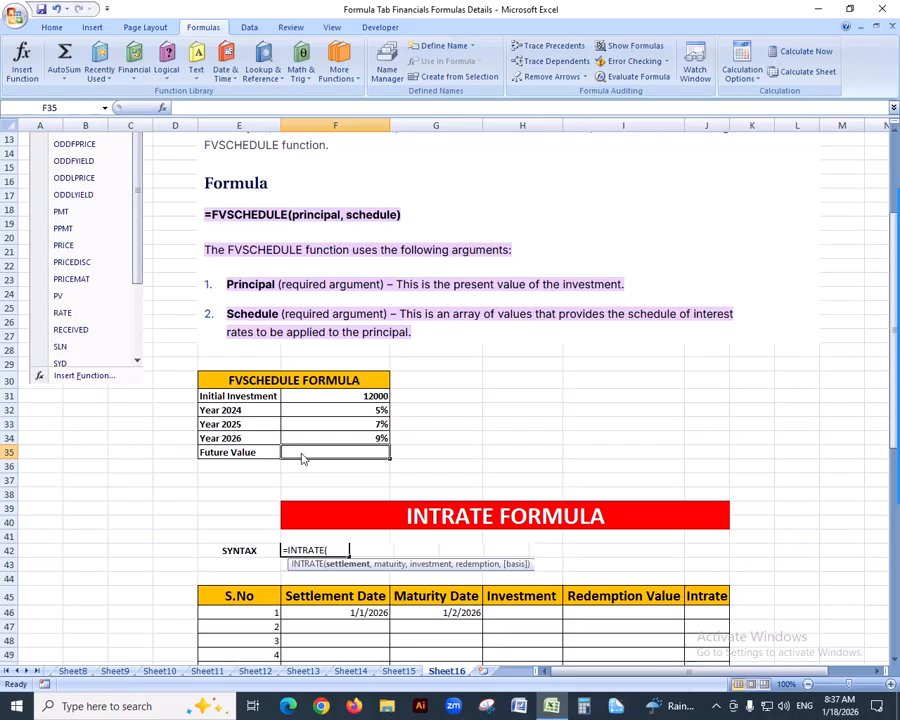
type("=")
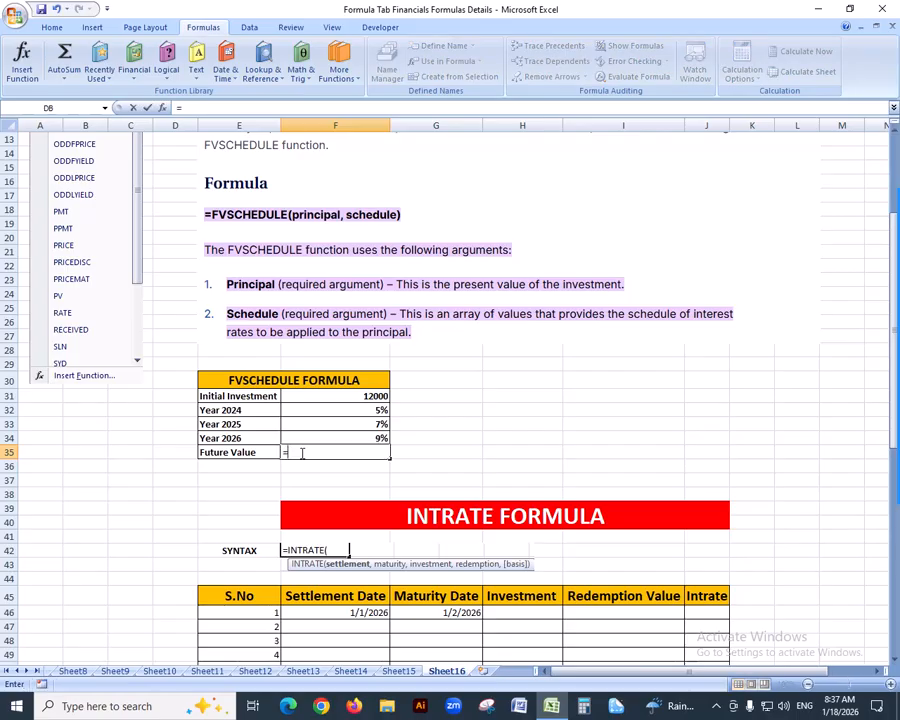
type("FV")
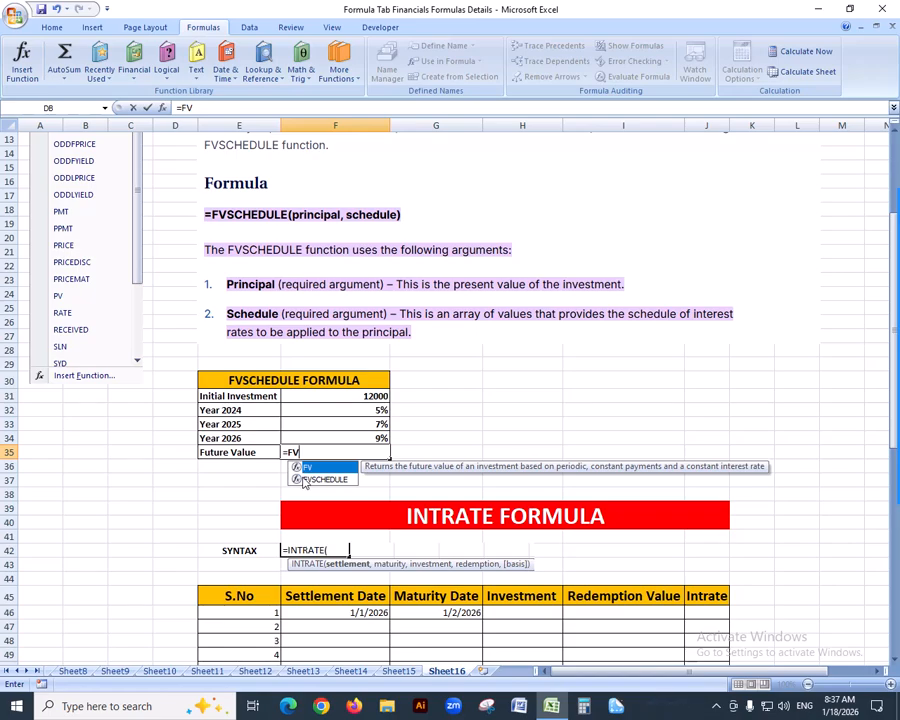
double_click(306, 479)
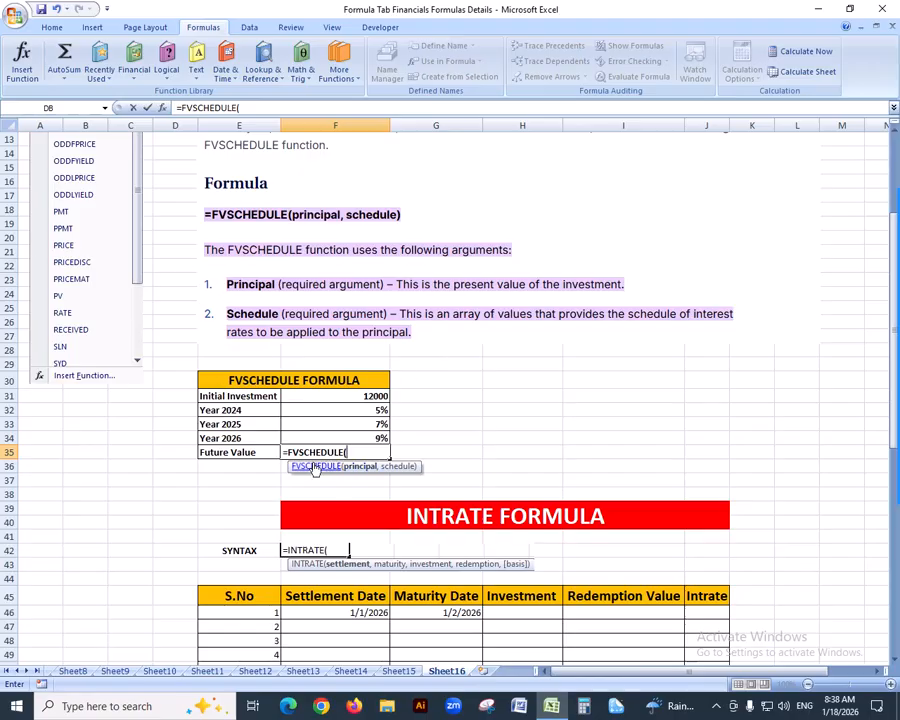
left_click(366, 396)
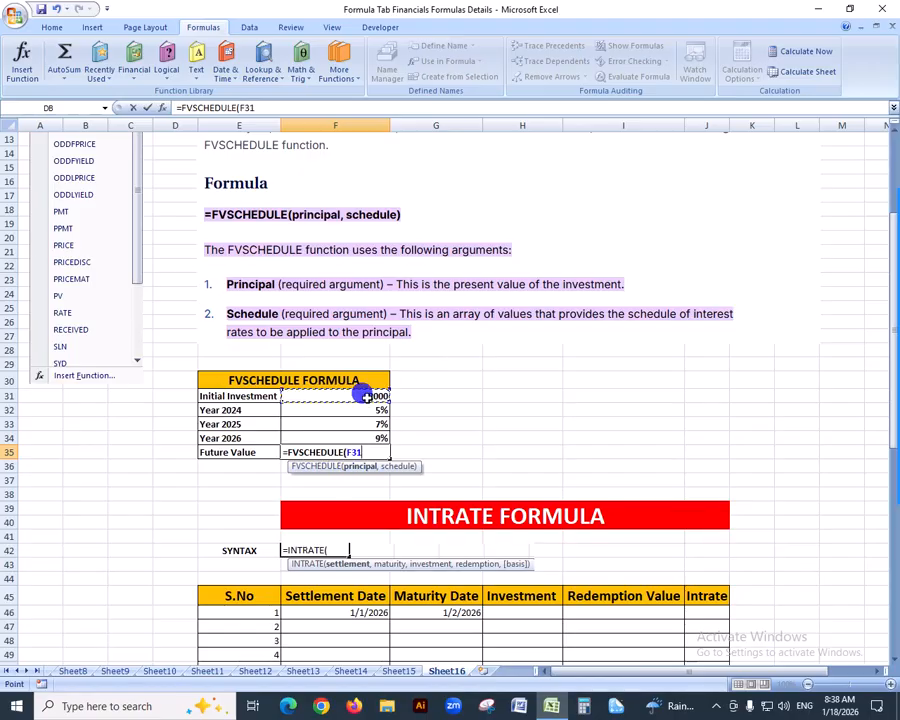
type(",")
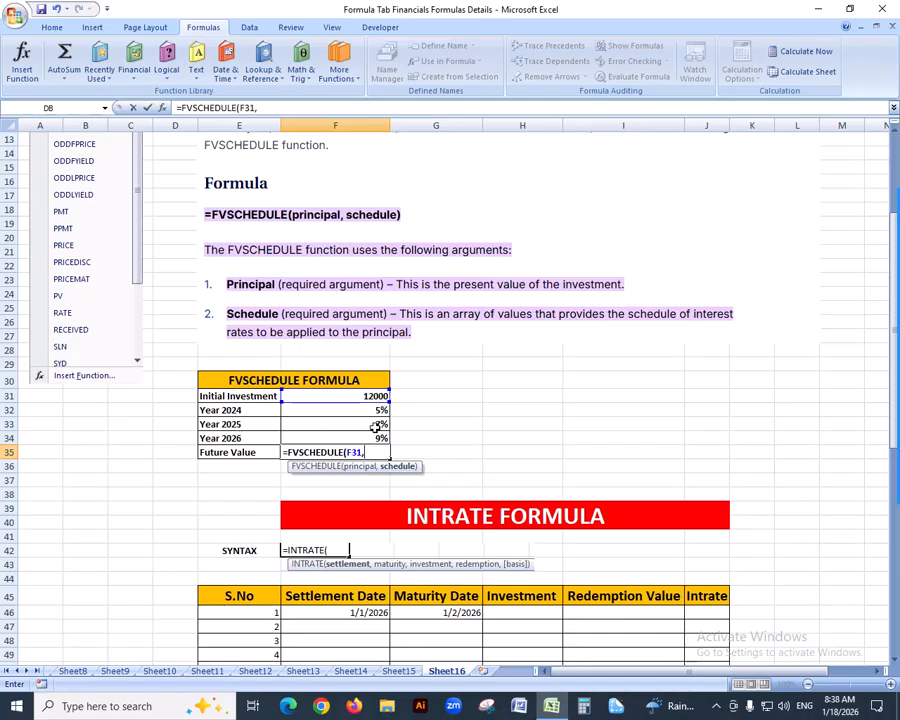
left_click_drag(360, 412, 372, 436)
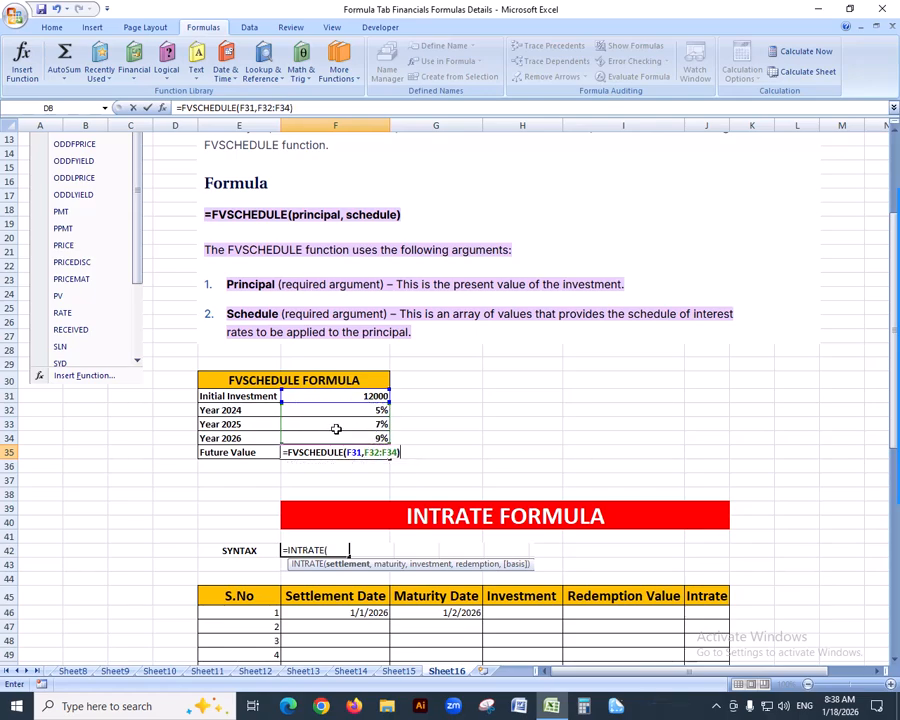
key("Return")
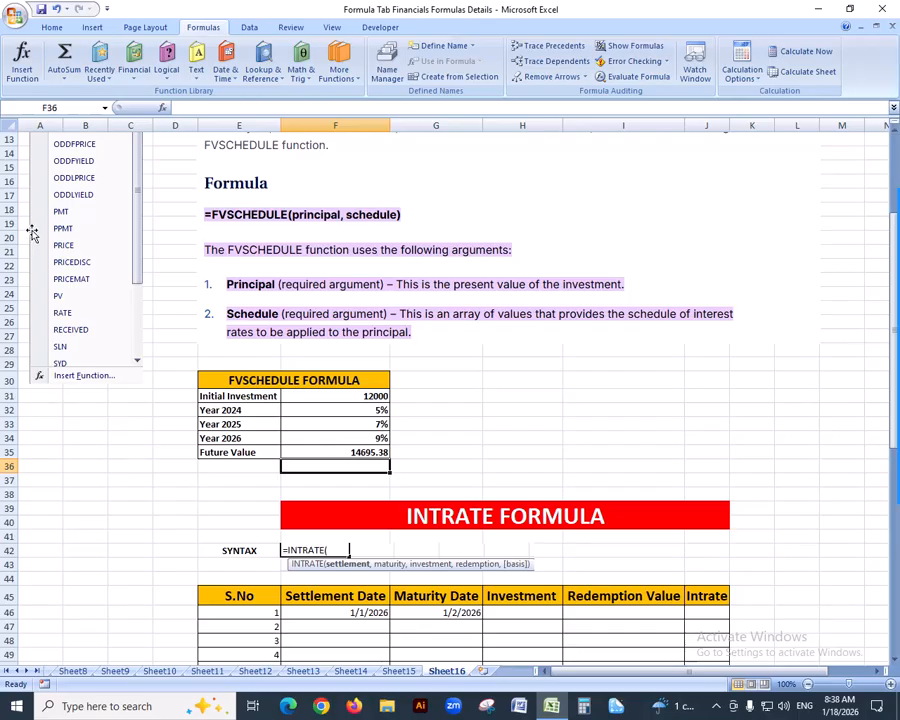
Fill row 1 of the INTRATE table with an investment of 200000, a redemption value of 7500 and an Intrate of 12%
scroll(66, 252, "up", 4)
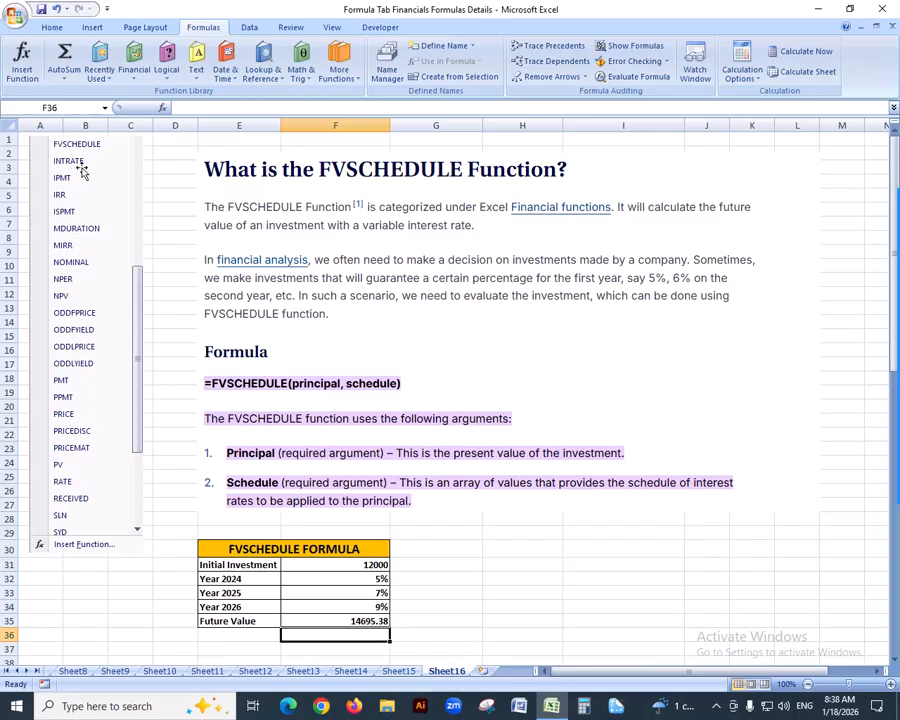
scroll(85, 180, "down", 3)
scroll(86, 186, "down", 8)
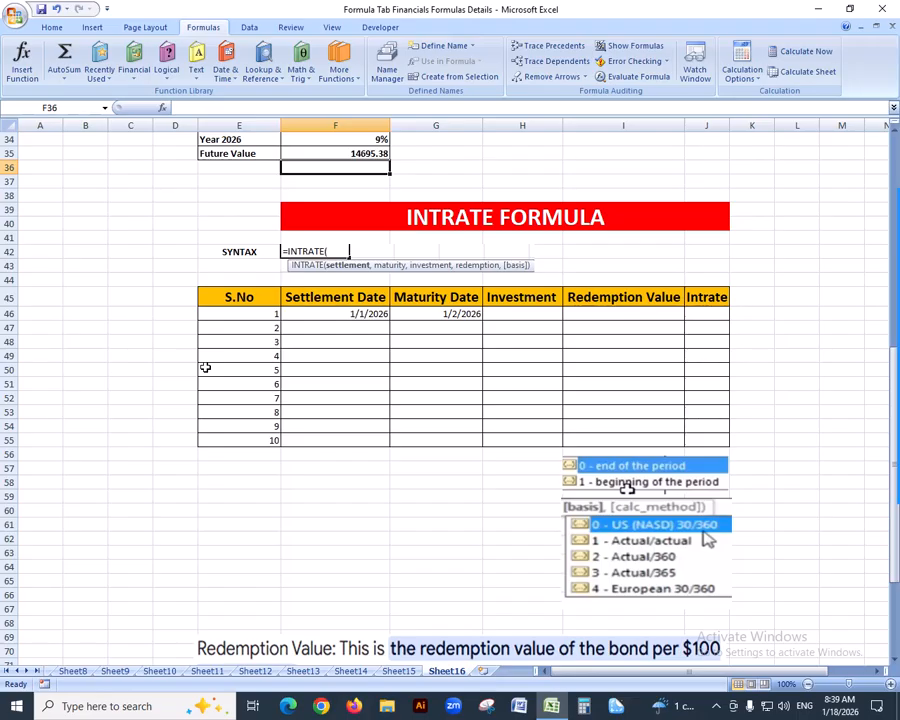
scroll(200, 365, "down", 3)
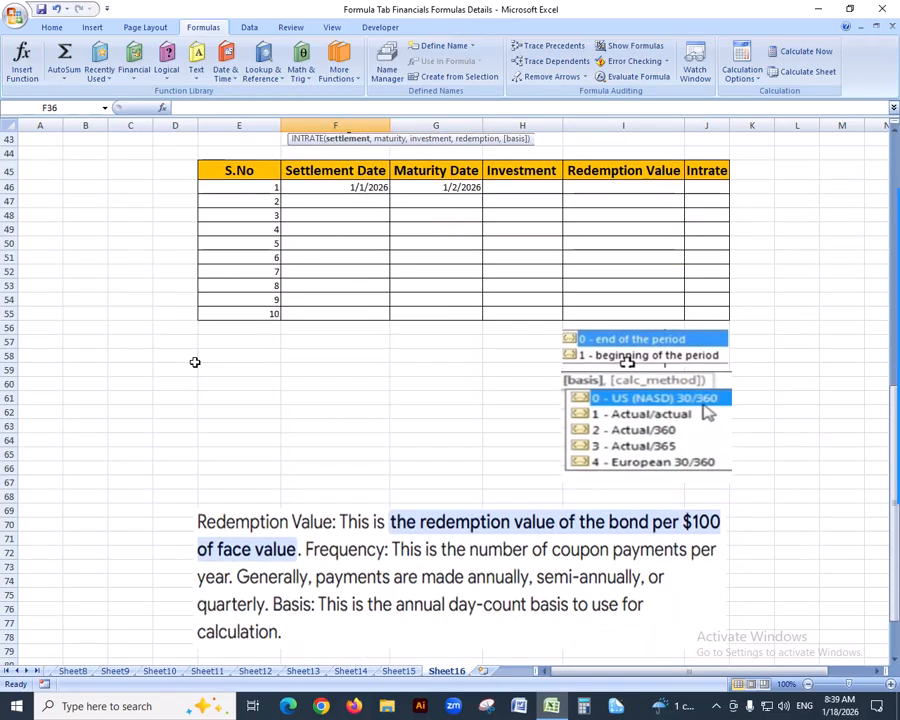
scroll(197, 400, "down", 1)
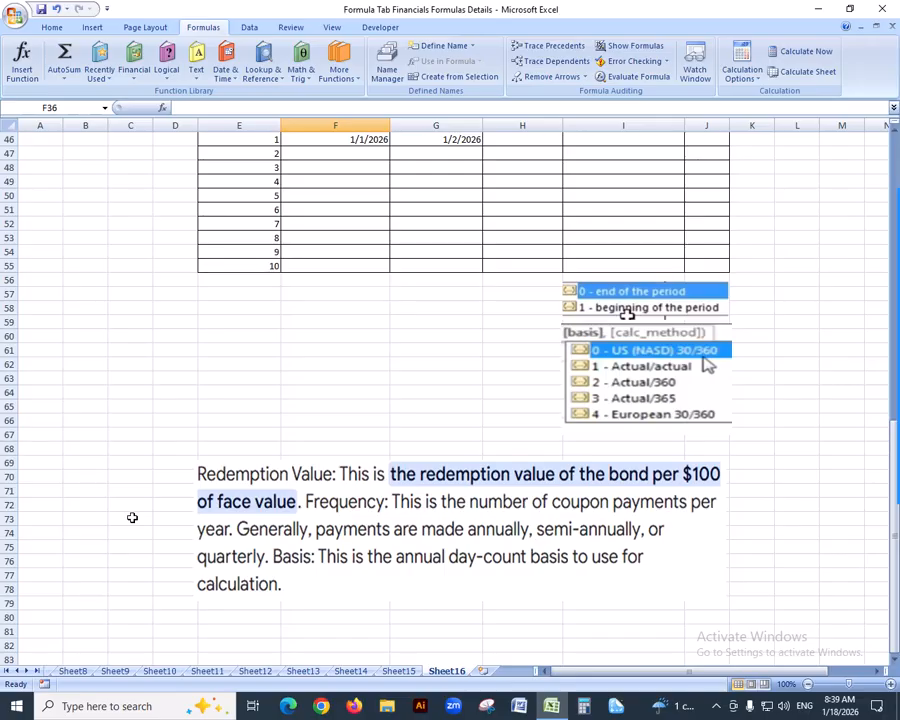
scroll(100, 538, "up", 2)
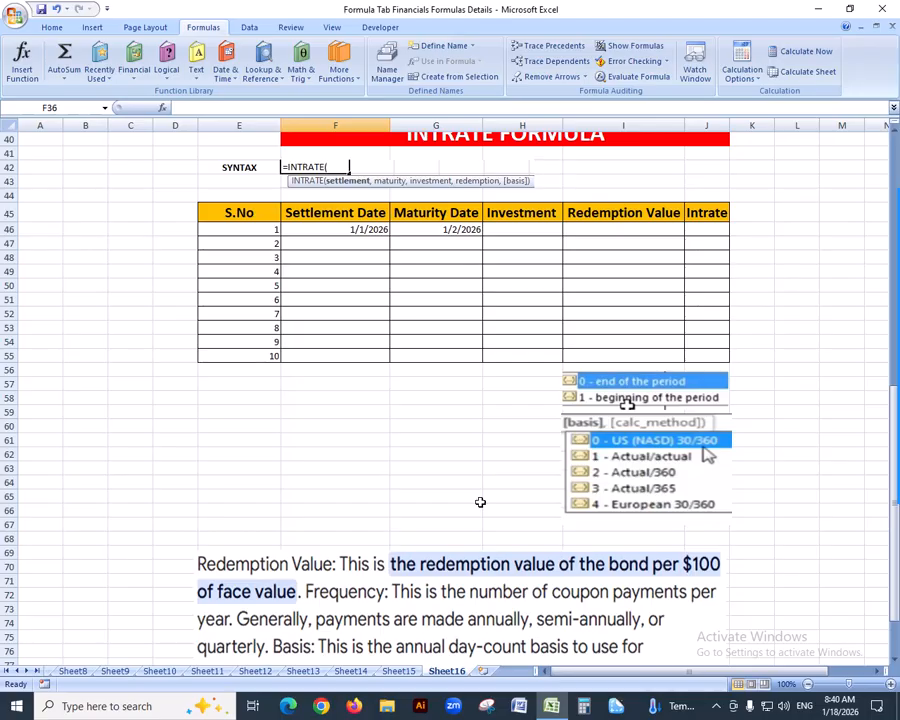
left_click(494, 228)
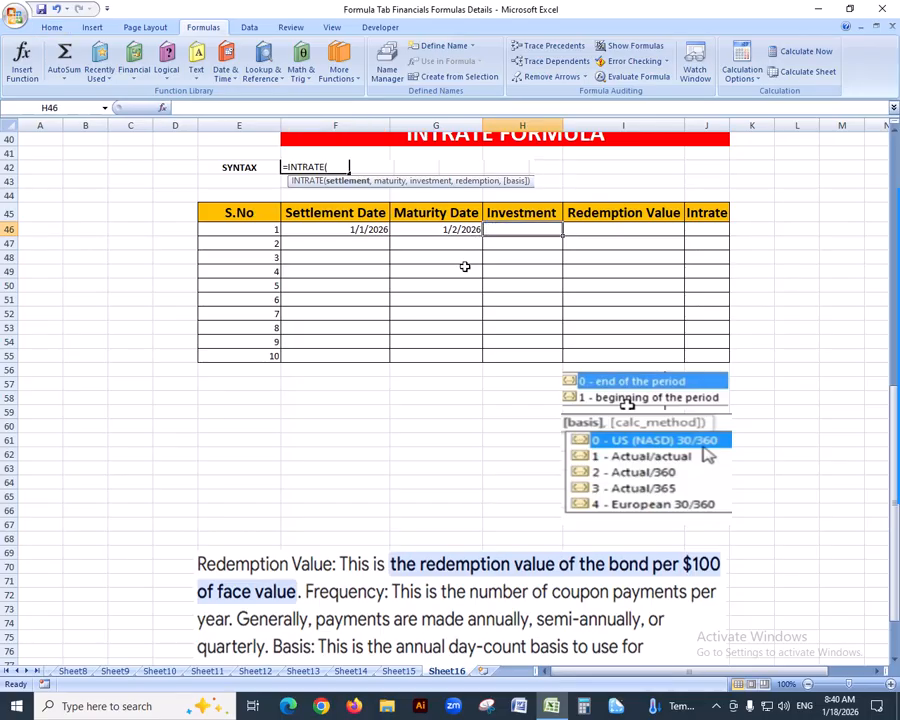
type("200000")
key("Tab")
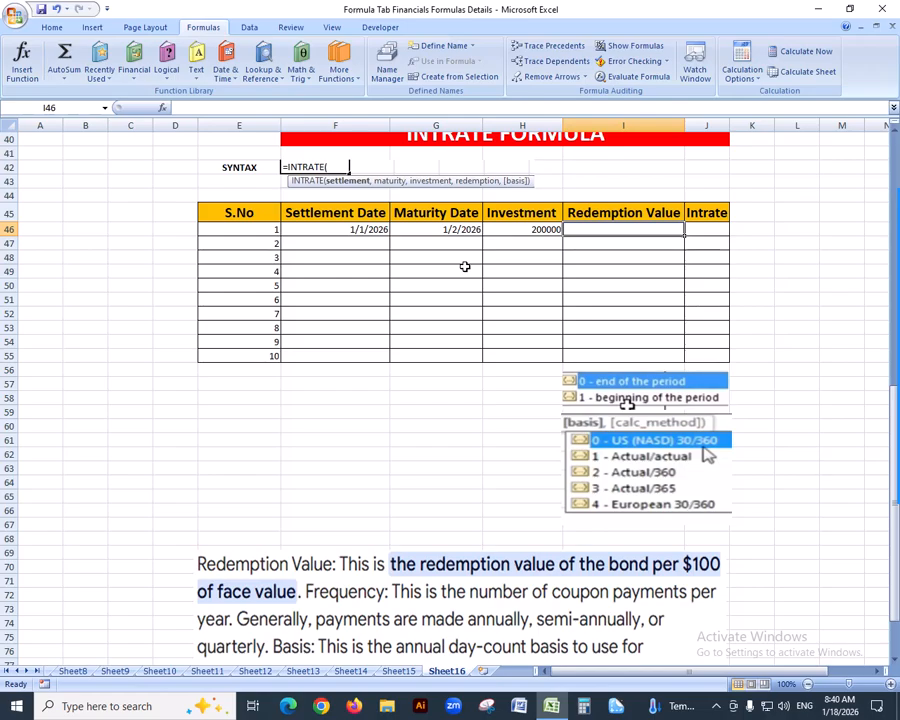
type("7500")
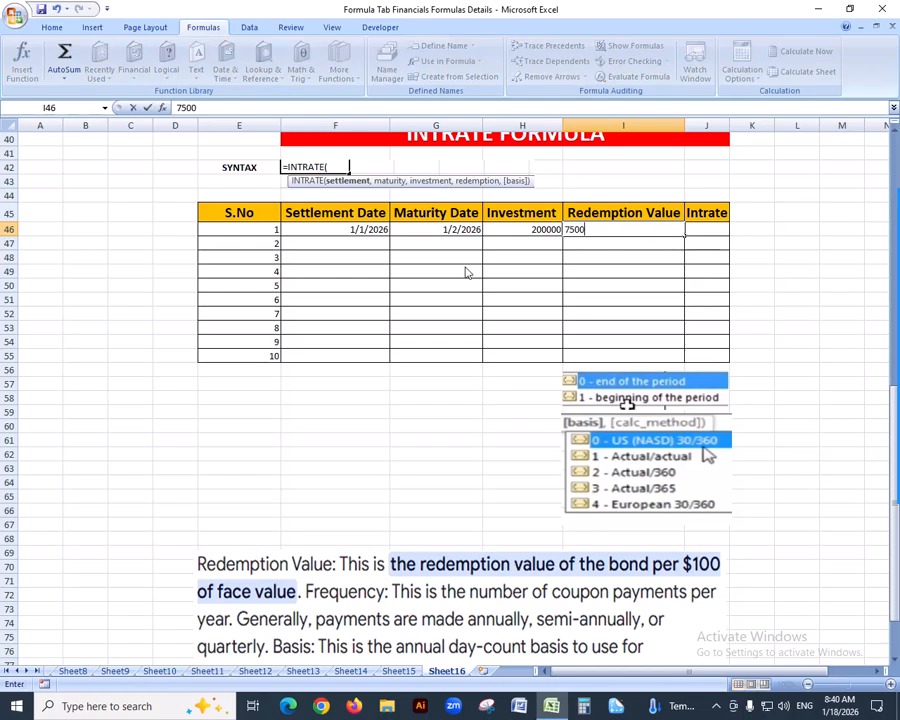
key("Tab")
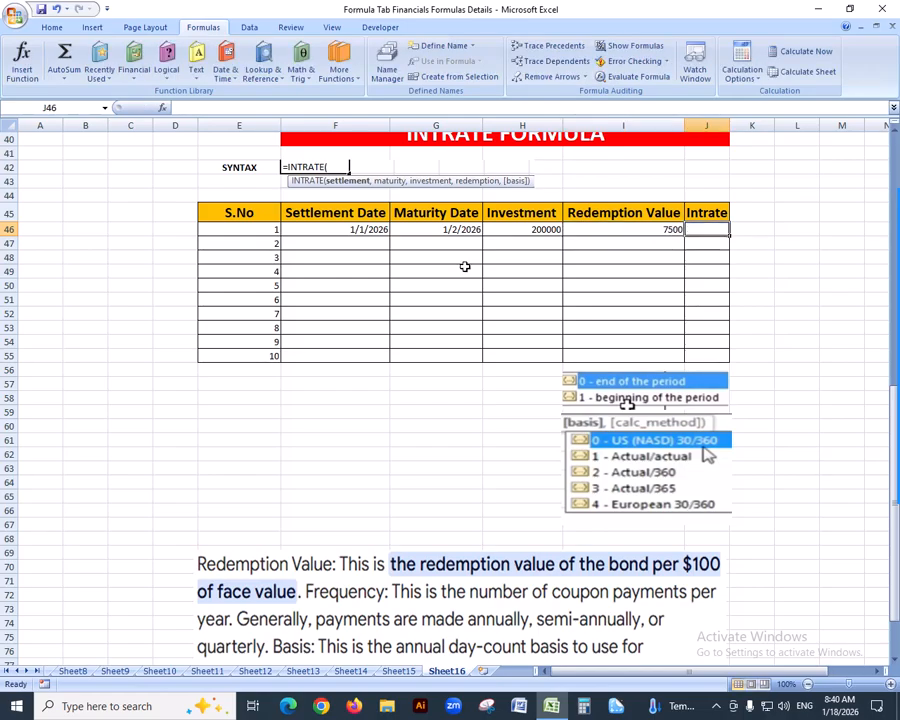
type("12")
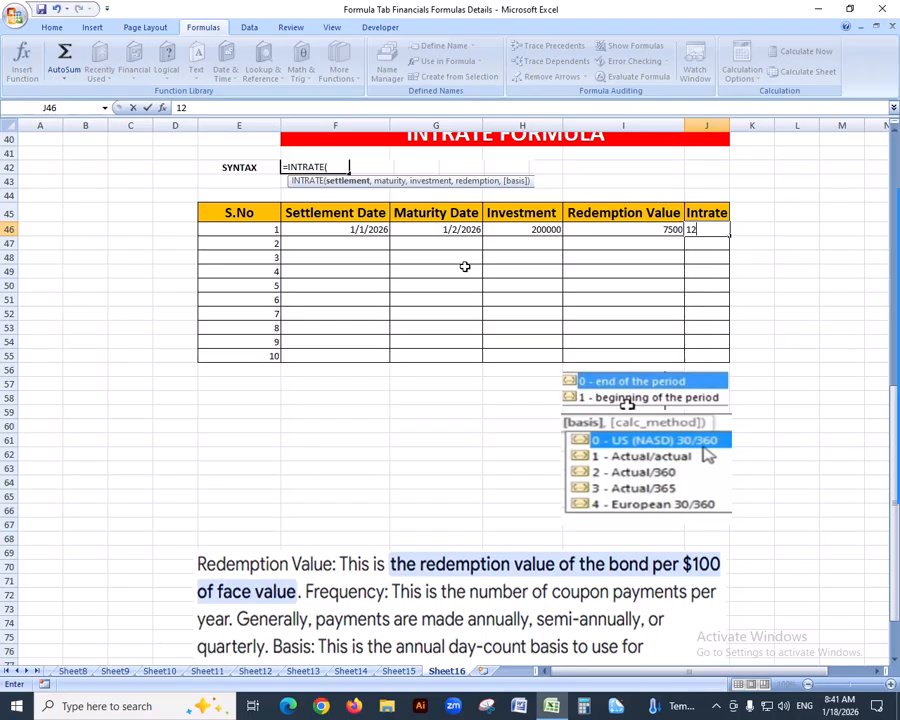
key("Return")
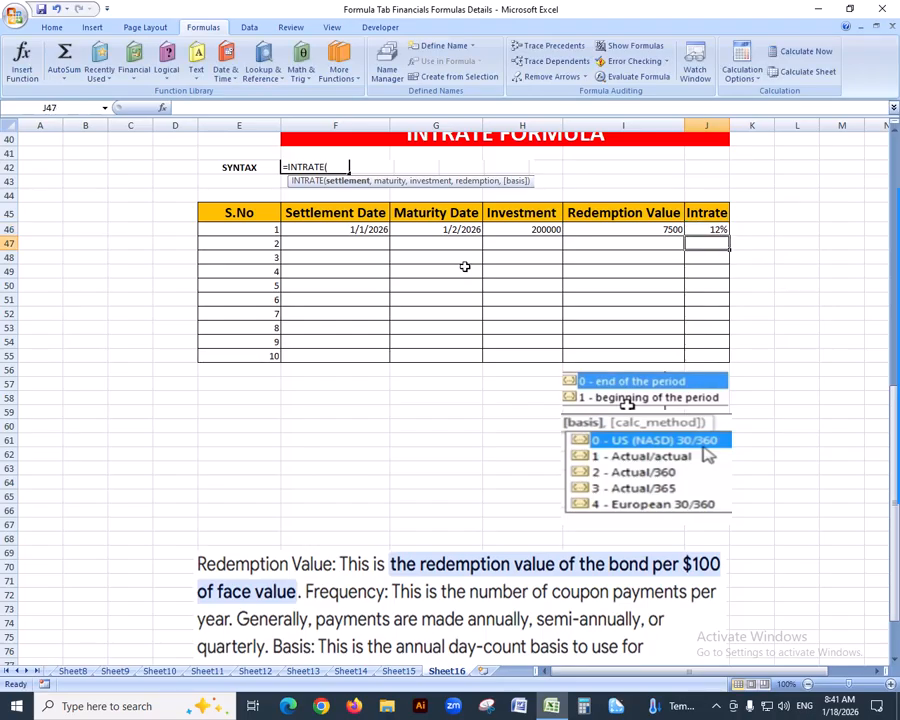
Copy the settlement date, maturity date, investment and redemption value from row 1 of the INTRATE table into row 2
key("Left")
key("Left")
key("Left")
key("Left")
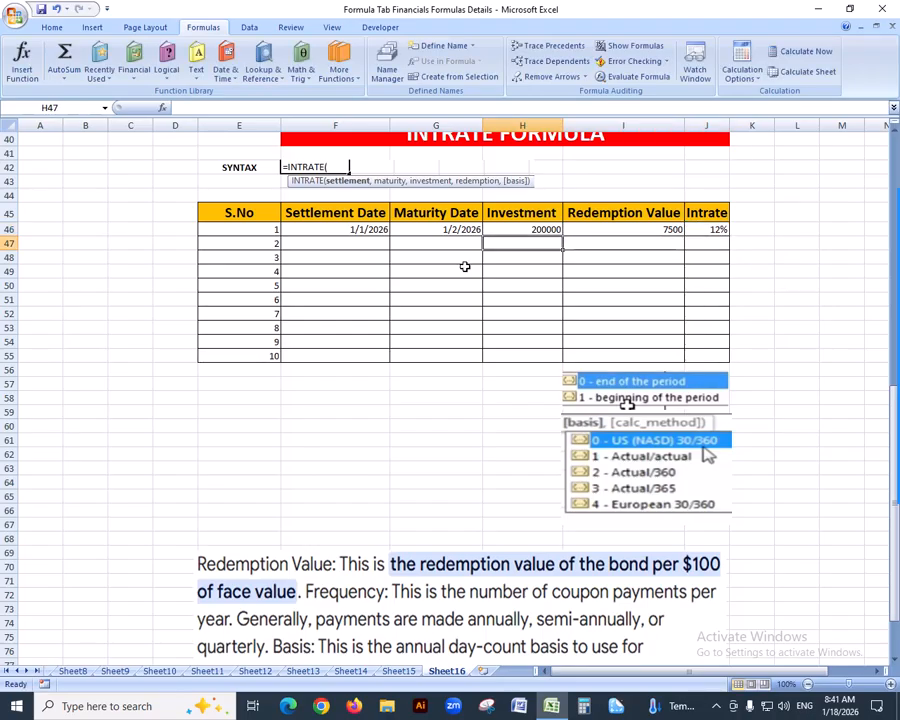
key("Up")
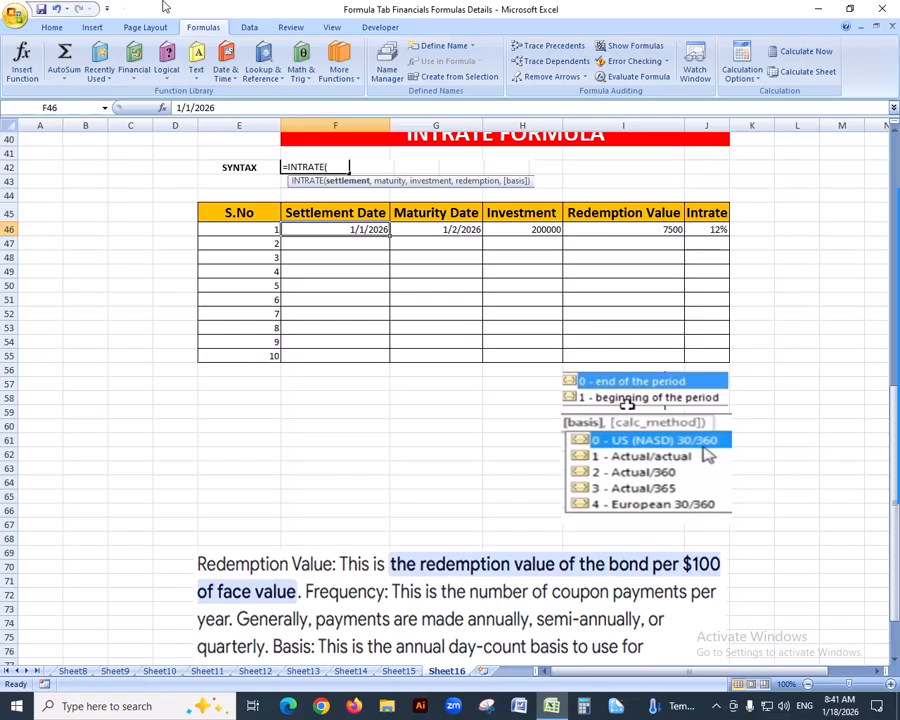
left_click(333, 230)
left_click_drag(333, 230, 660, 240)
key("ctrl+c")
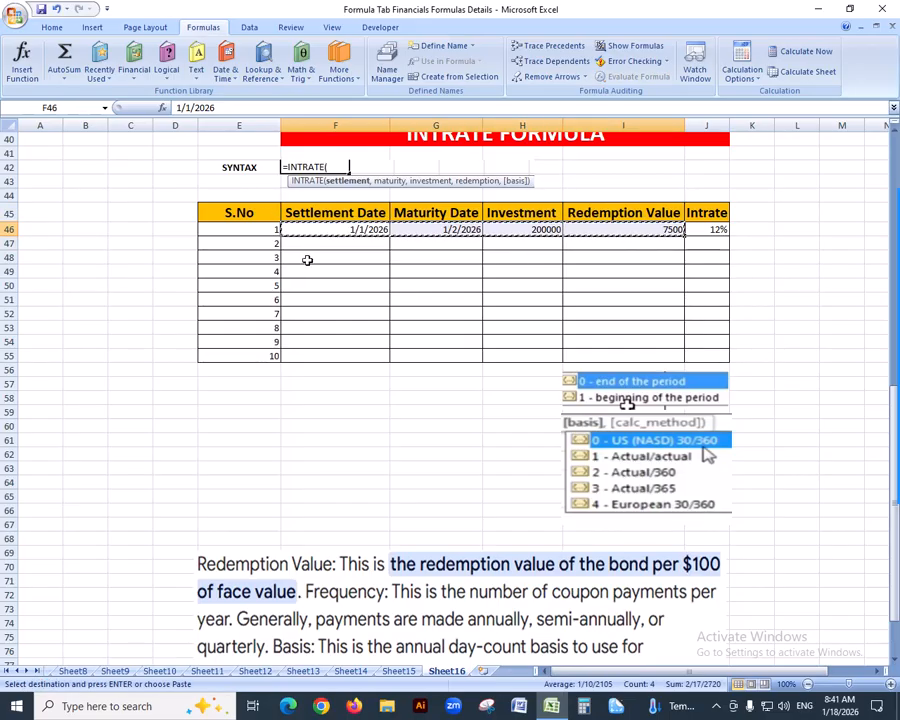
left_click(335, 245)
key("ctrl+v")
left_click(445, 312)
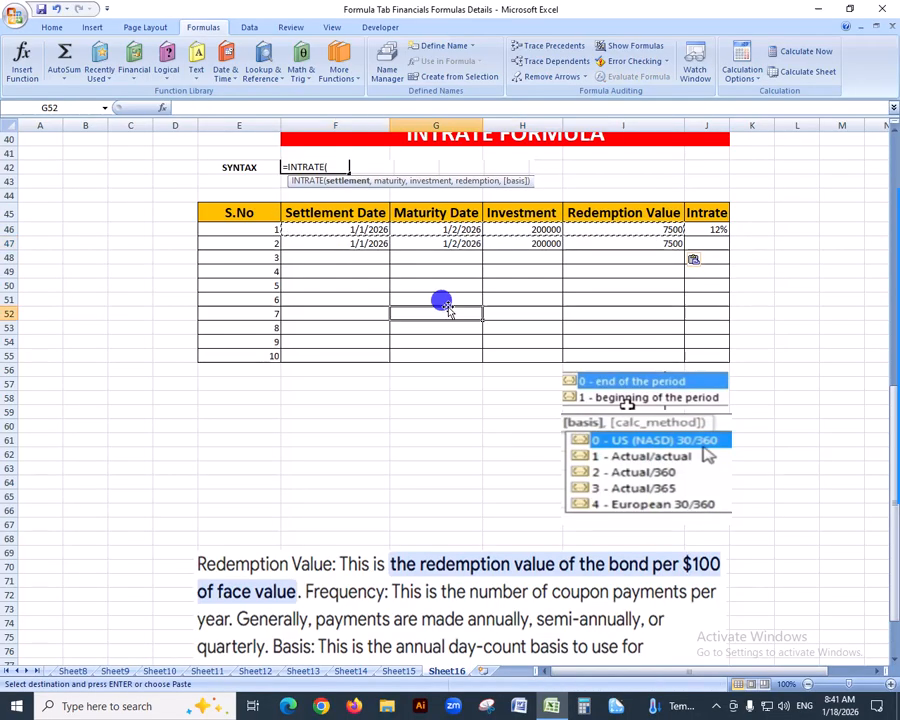
Calculate the Intrate in J47 with =INTRATE(F47,G47,H47,I47,1), using row 2's dates, investment and redemption value with basis 1
left_click(710, 231)
left_click(704, 241)
key("Escape")
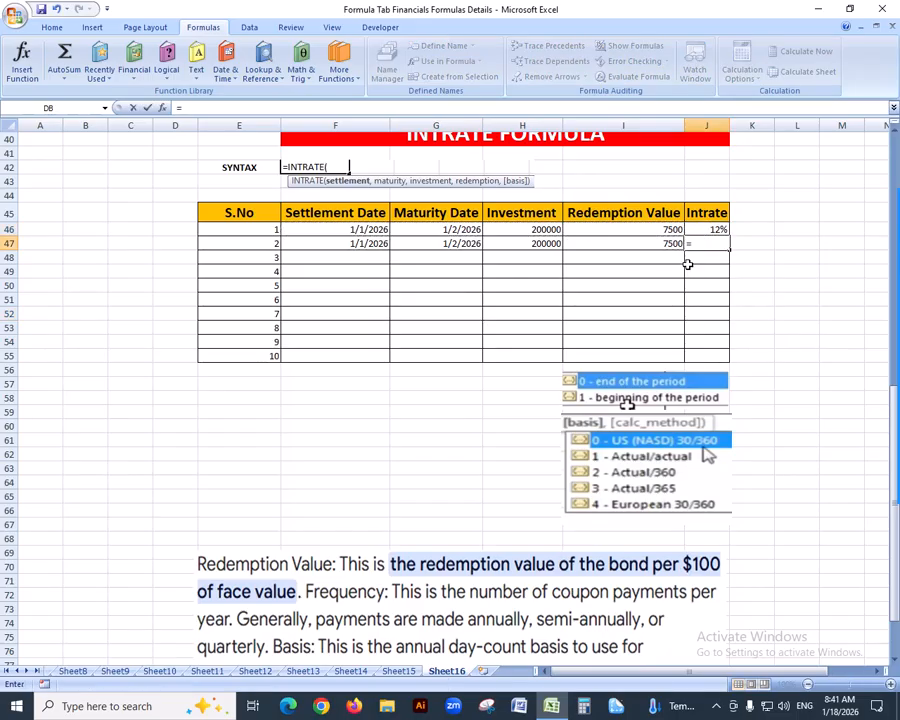
type("=")
scroll(688, 264, "up", 2)
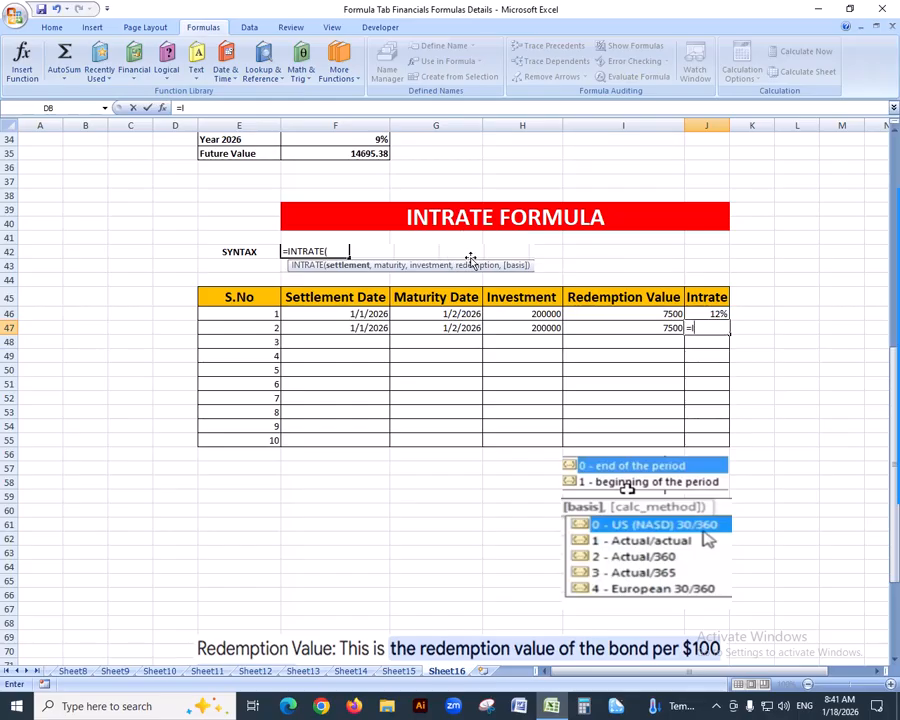
type("INT")
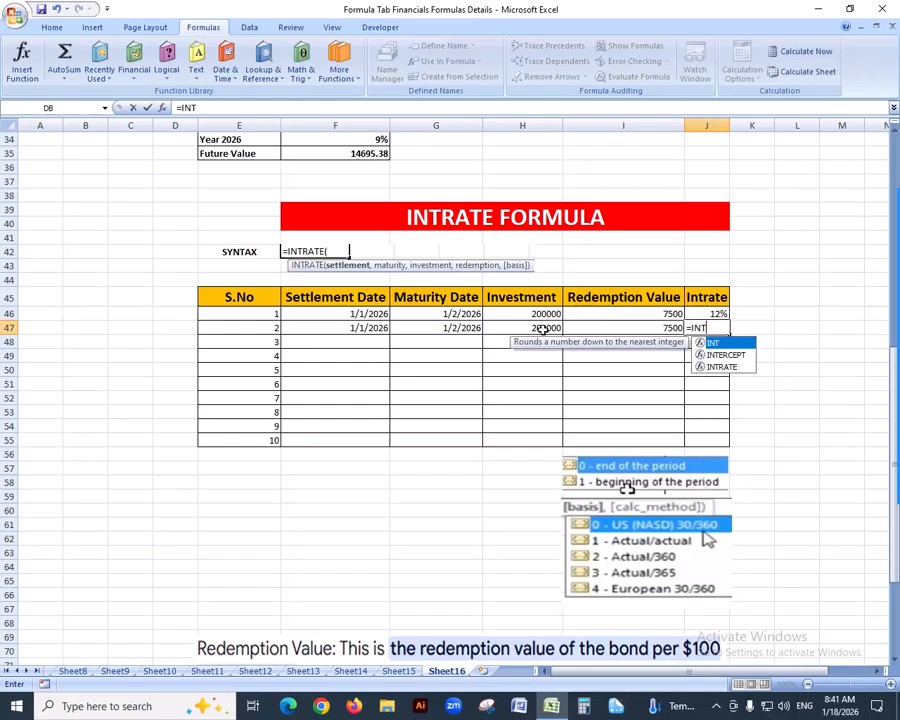
double_click(716, 366)
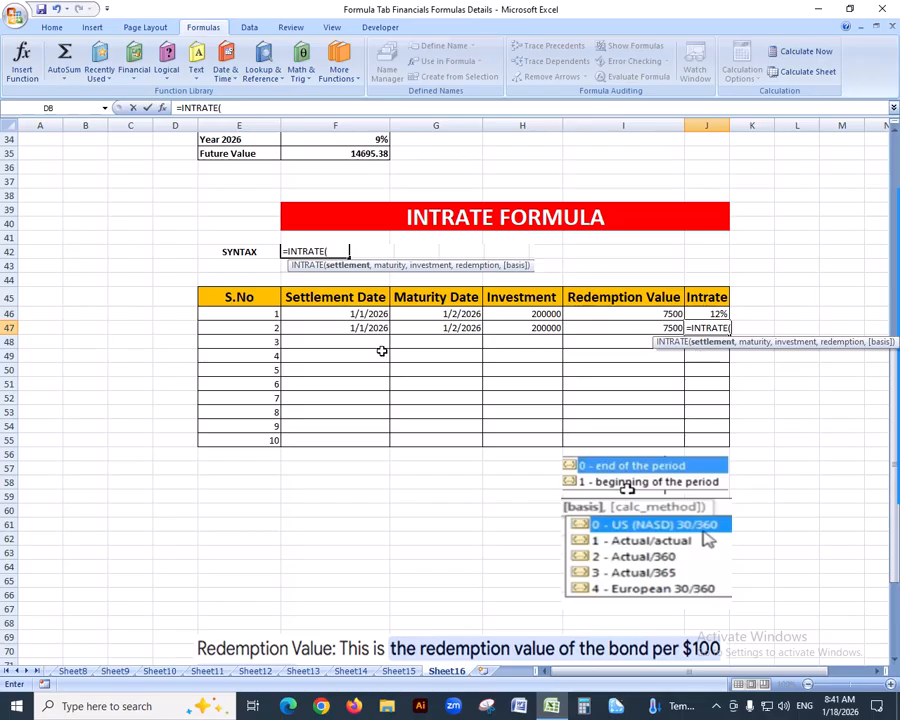
left_click(373, 331)
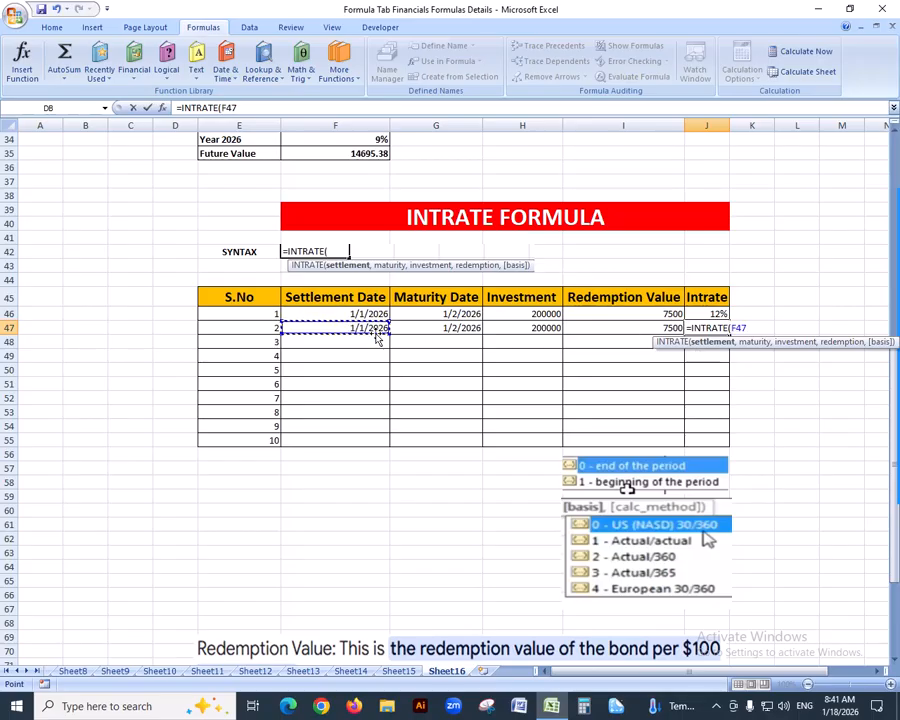
type(",")
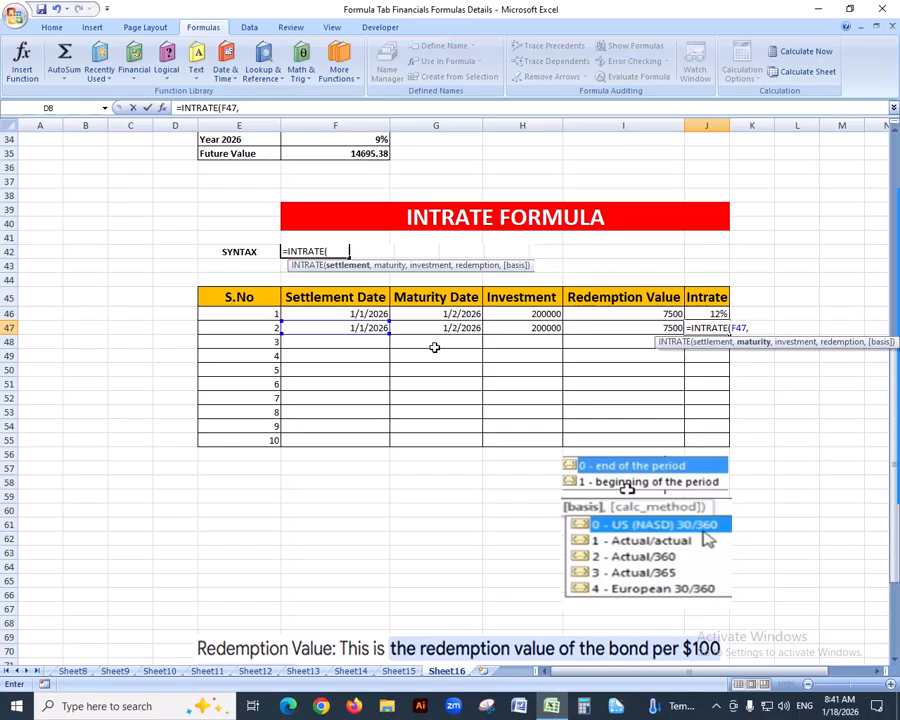
left_click(448, 330)
type(",")
left_click(524, 328)
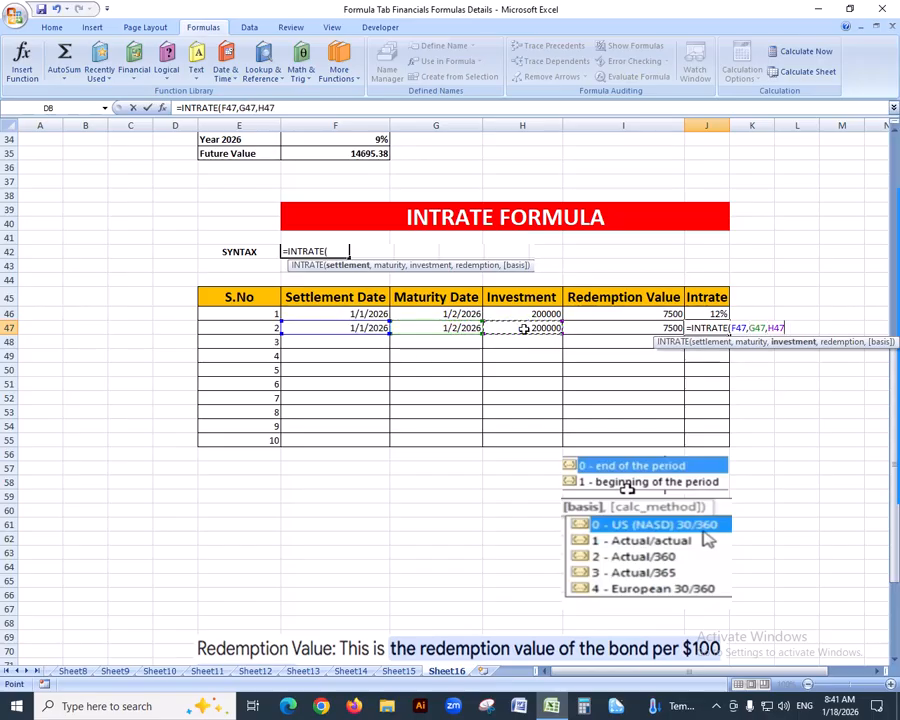
type(",")
left_click(586, 328)
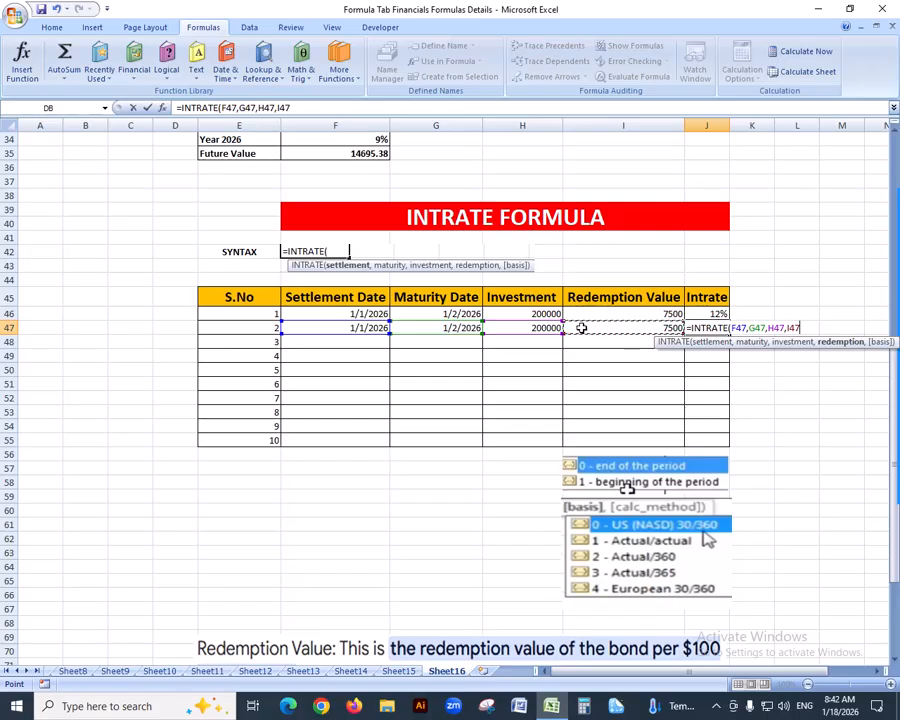
type(",")
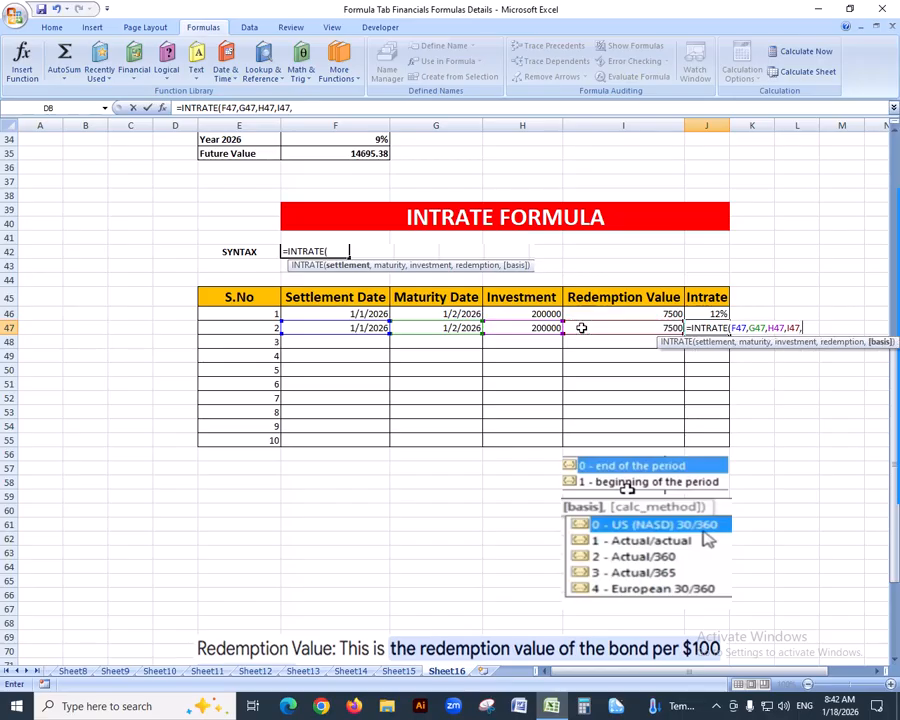
type("1)")
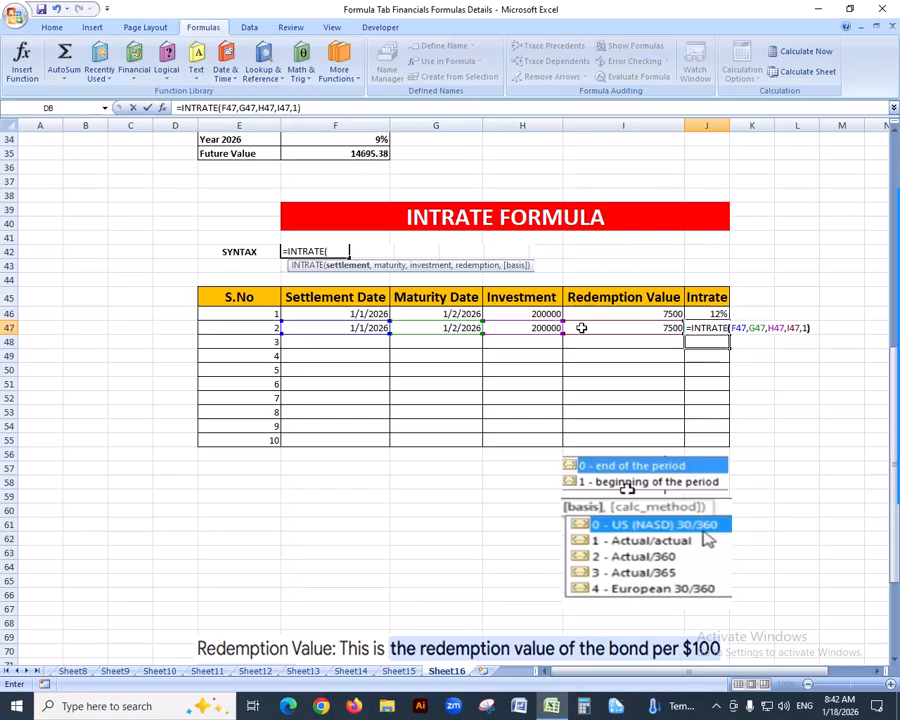
key("Return")
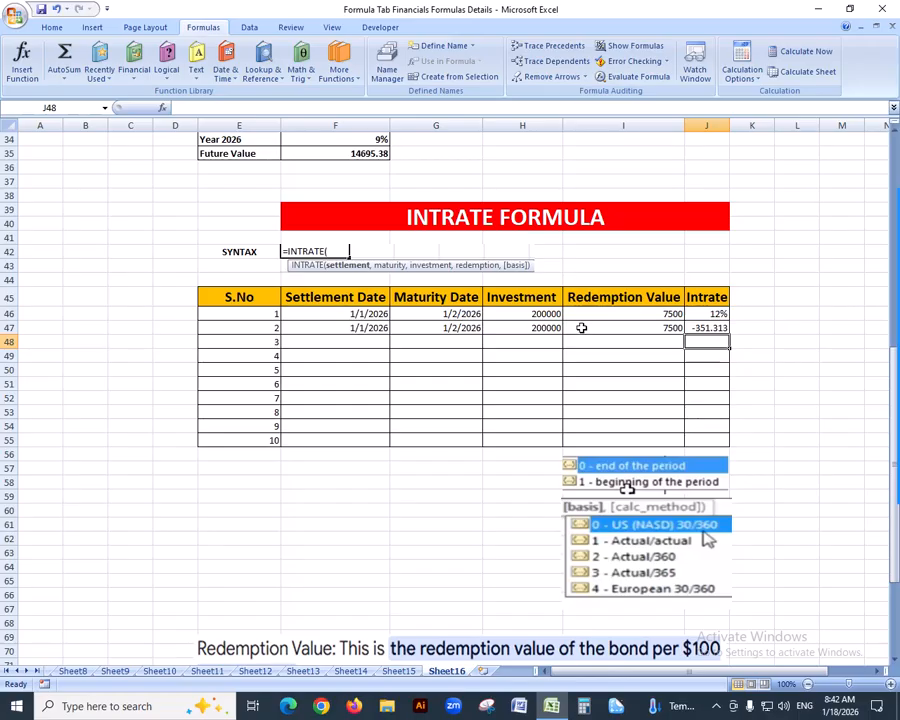
scroll(581, 328, "up", 6)
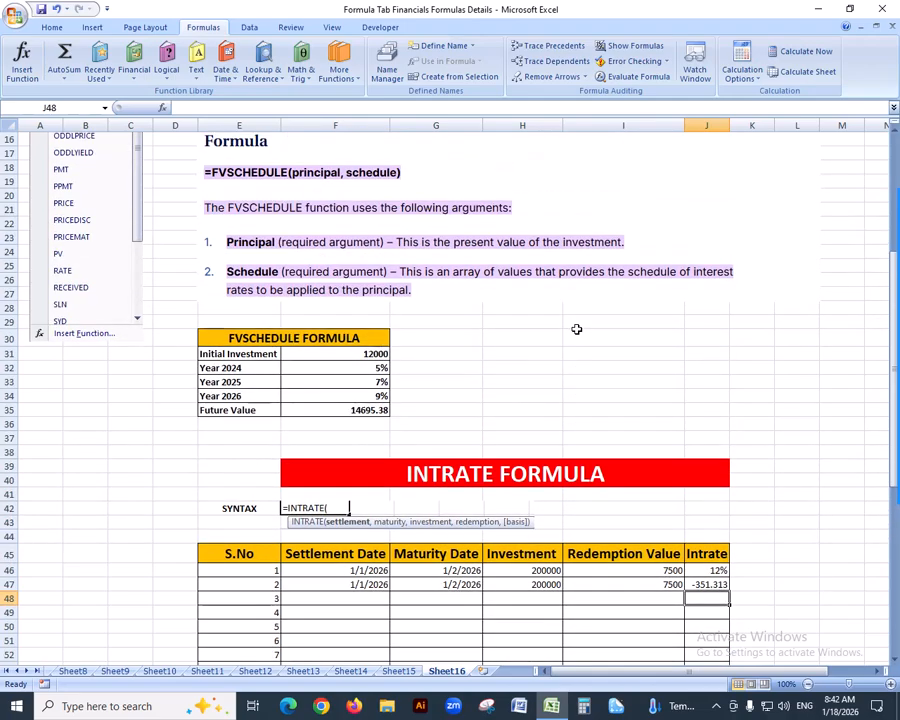
scroll(576, 329, "up", 5)
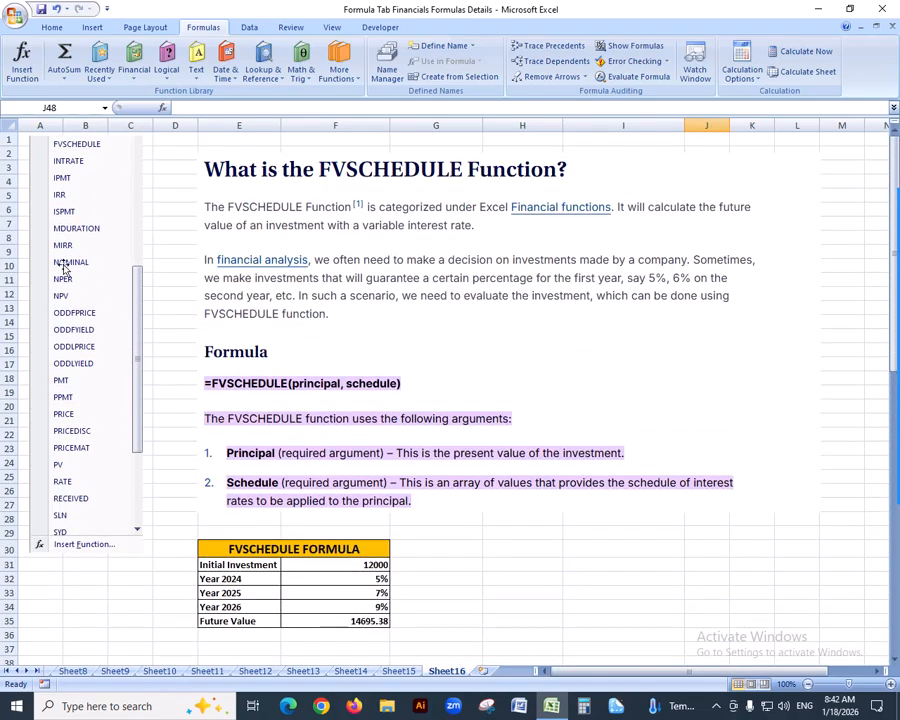